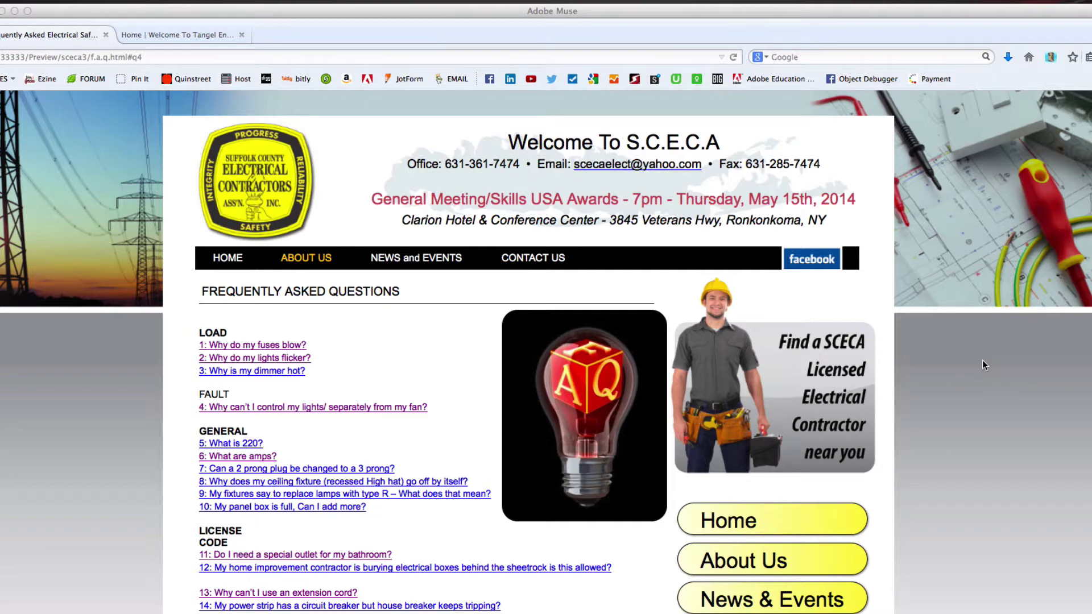
- Jump from question 8 to its ceiling-fixture answer, then show the Tangel Engineering homepage
{"action": "left_click", "coordinate": [269, 482]}
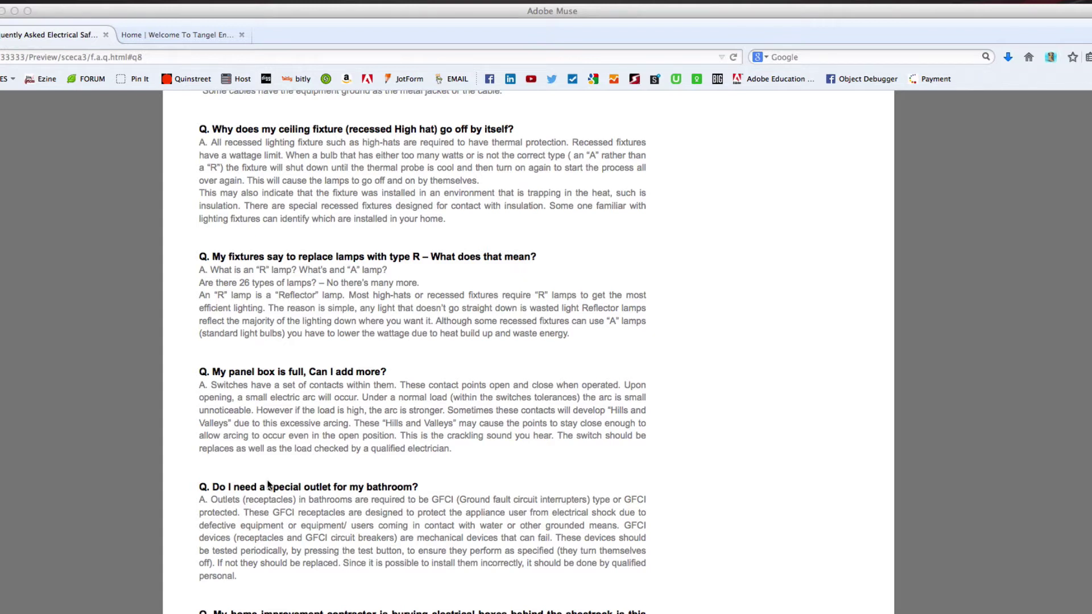
{"action": "left_click", "coordinate": [159, 34]}
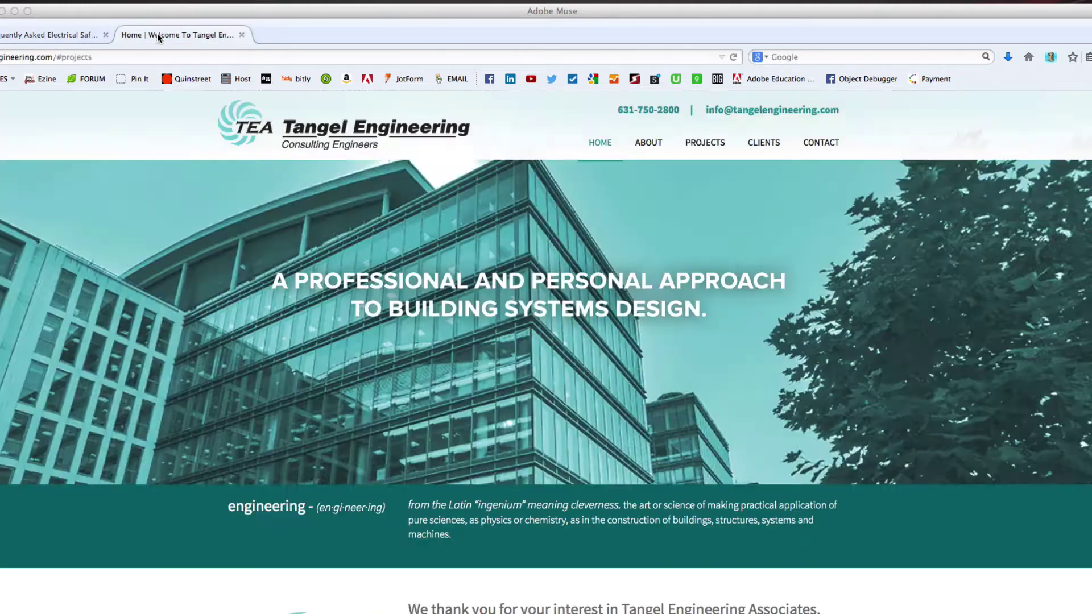
- Jump to the Tangel Engineering Projects section, then return to the F.A.Q. page in Muse
{"action": "left_click", "coordinate": [703, 146]}
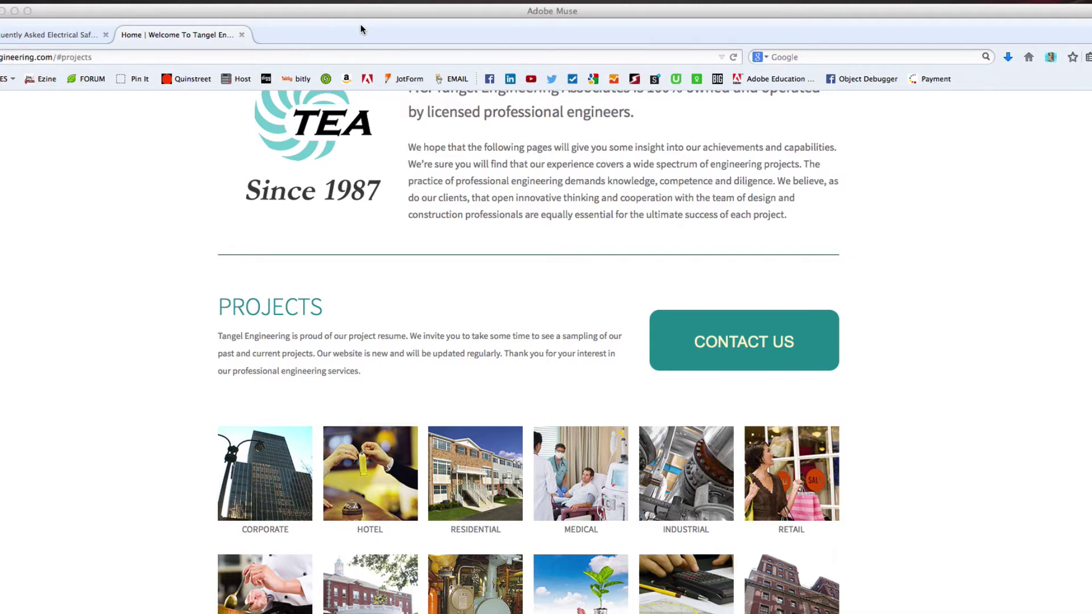
{"action": "key", "text": "super+Tab"}
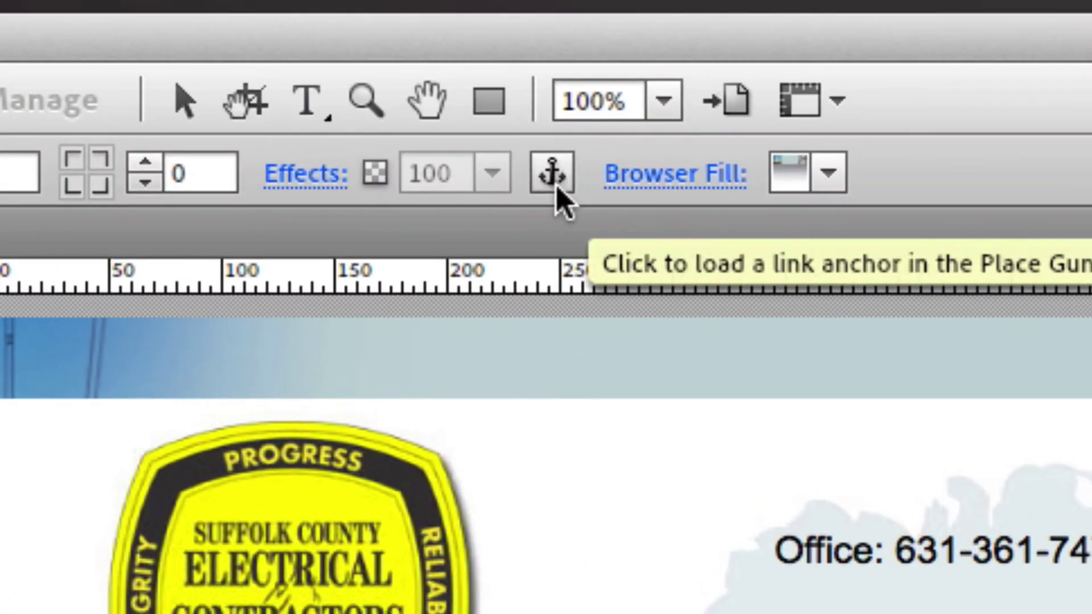
- Place anchors named Q1 and Q2 above the fuses and lights-flicker answers
{"action": "left_click", "coordinate": [372, 50]}
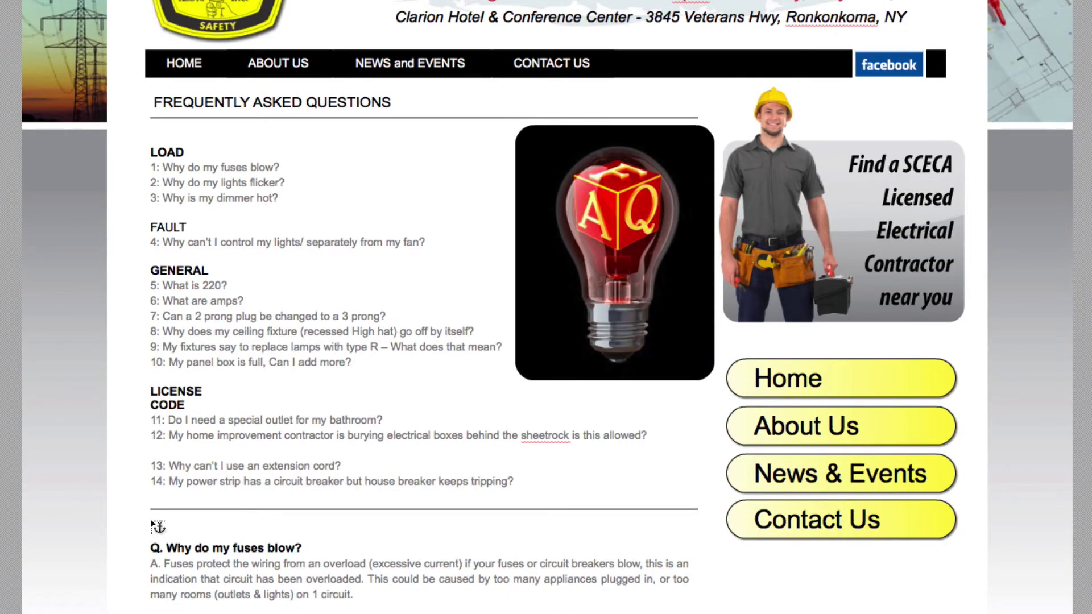
{"action": "left_click", "coordinate": [154, 525]}
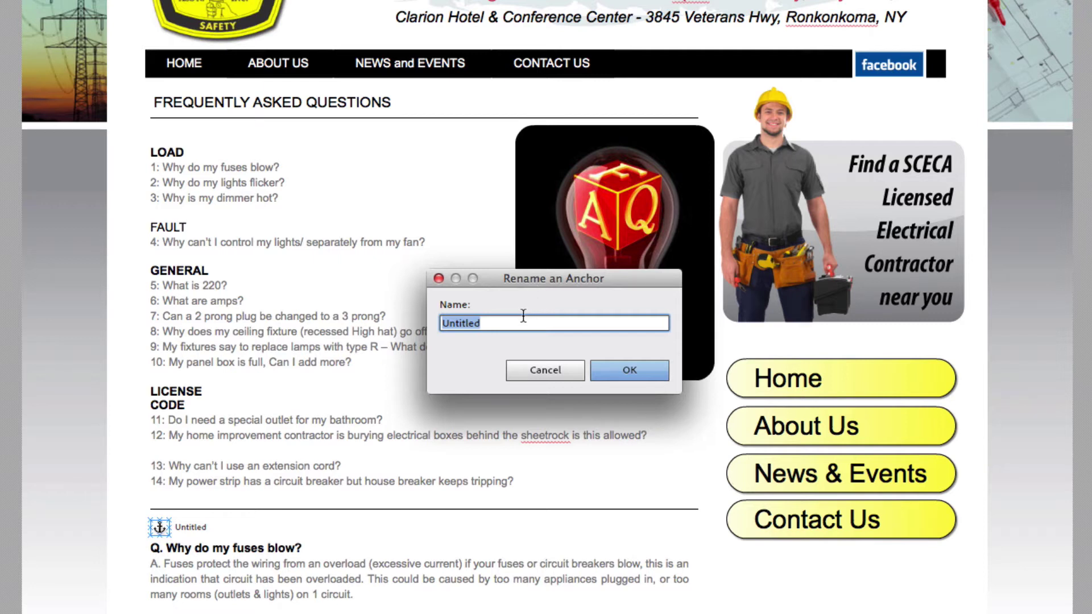
{"action": "type", "text": "Q1"}
{"action": "key", "text": "Return"}
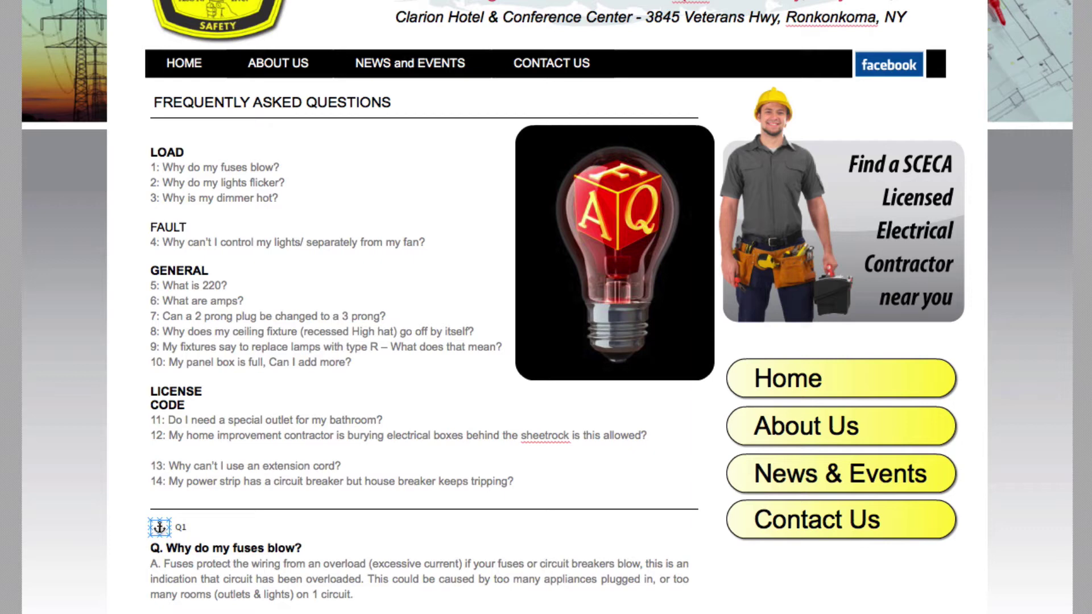
{"action": "left_click", "coordinate": [151, 613]}
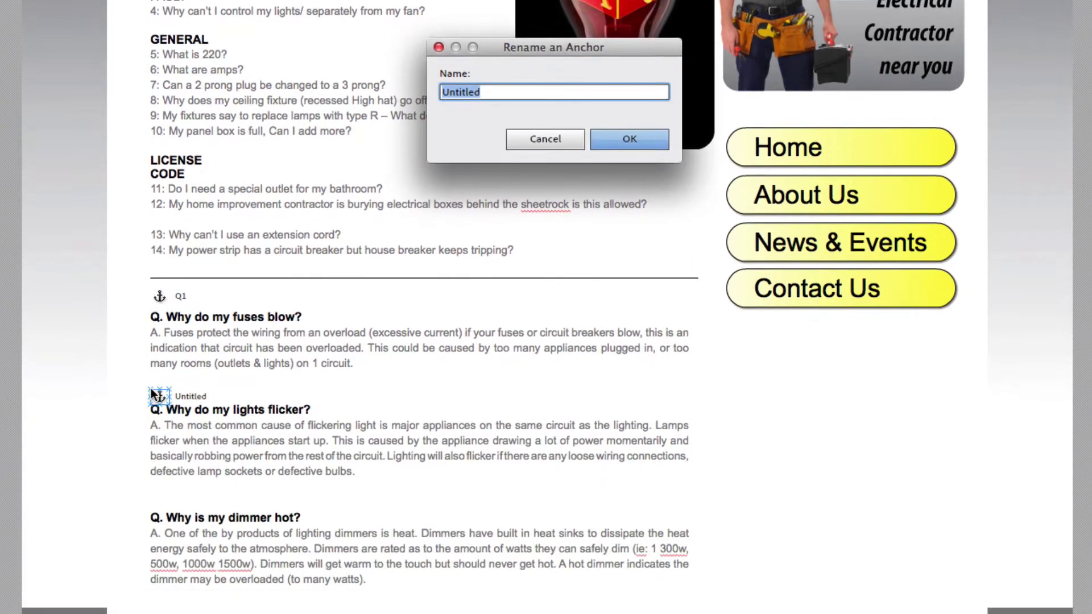
{"action": "type", "text": "Q2"}
{"action": "key", "text": "Return"}
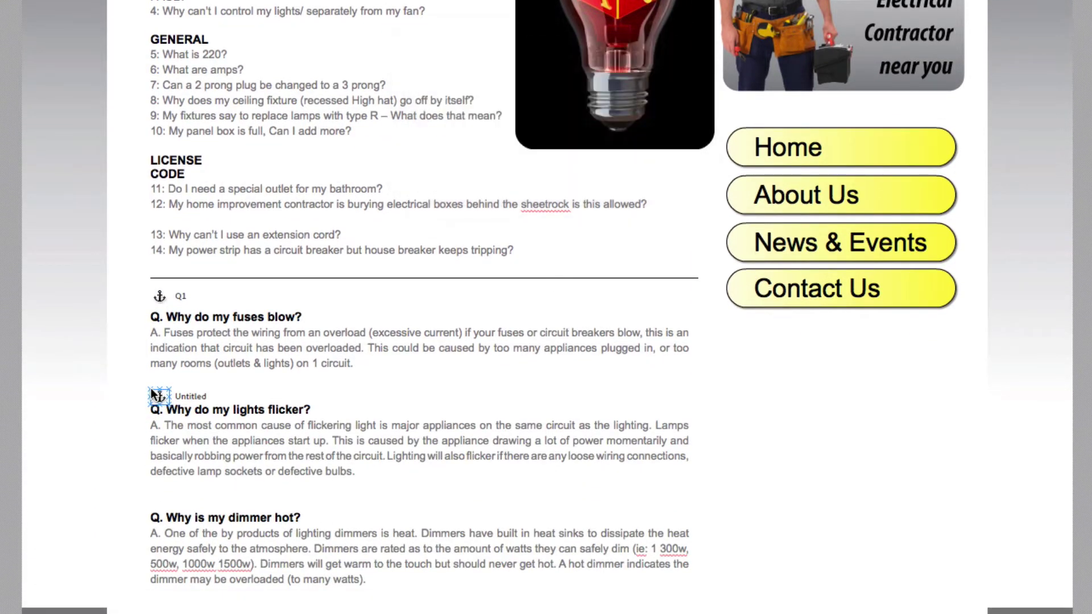
- Add anchor Q3 above the dimmer answer and nudge the Q3 and Q2 anchors upward
{"action": "left_click_drag", "start_coordinate": [157, 502], "coordinate": [151, 499]}
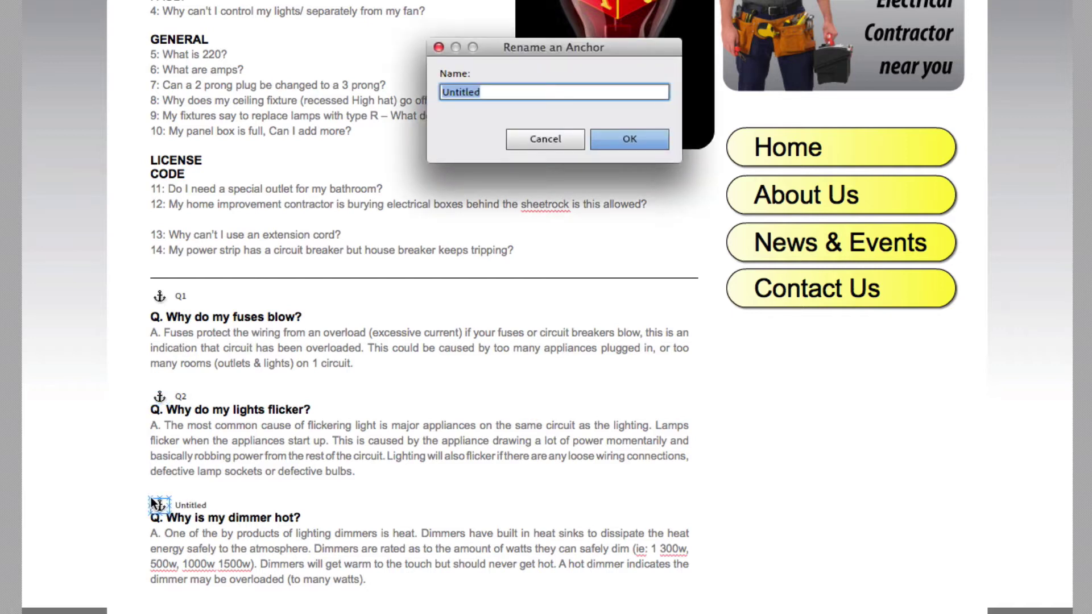
{"action": "type", "text": "Q3"}
{"action": "key", "text": "Return"}
{"action": "left_click_drag", "start_coordinate": [159, 504], "coordinate": [159, 497]}
{"action": "left_click_drag", "start_coordinate": [161, 402], "coordinate": [160, 394]}
{"action": "left_click_drag", "start_coordinate": [160, 297], "coordinate": [160, 293]}
{"action": "scroll", "coordinate": [205, 294], "scroll_direction": "down", "scroll_amount": 5}
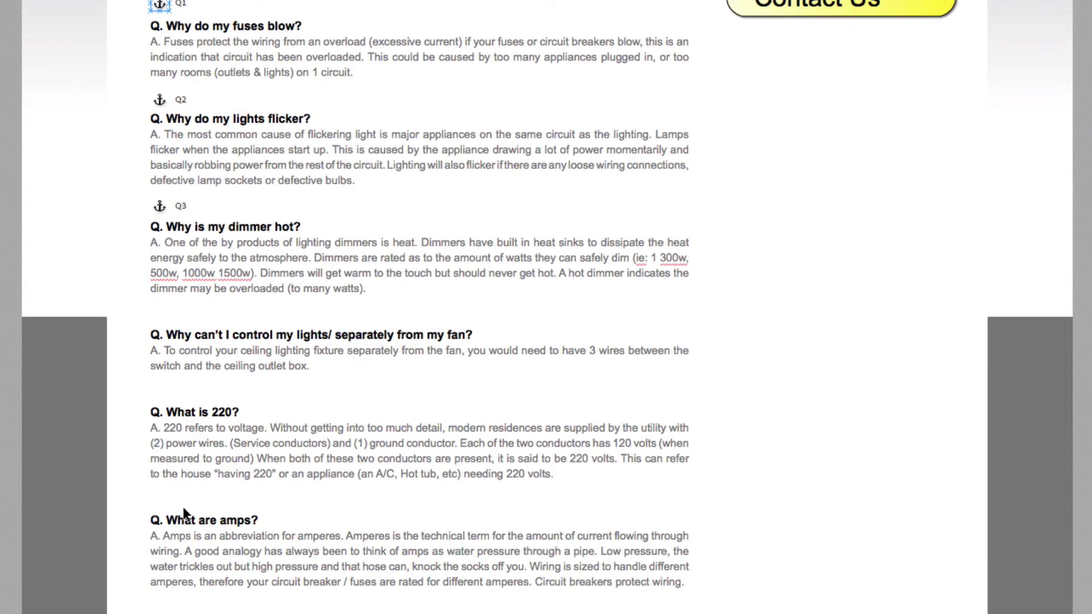
- Place anchor Q6 above the amps answer and align it with the others
{"action": "left_click", "coordinate": [152, 499]}
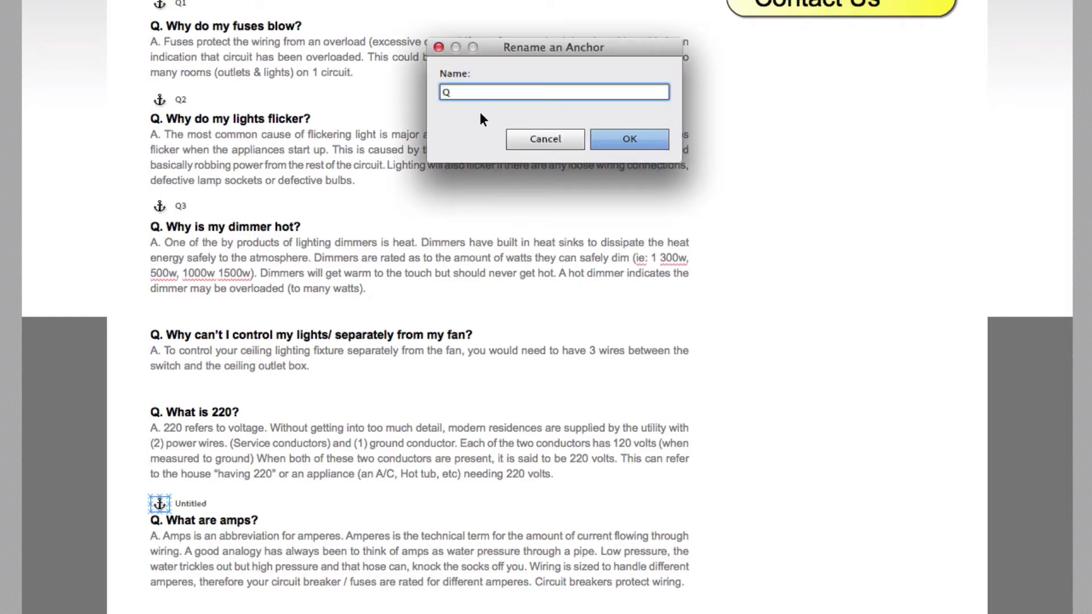
{"action": "left_click_drag", "start_coordinate": [159, 504], "coordinate": [159, 499]}
{"action": "scroll", "coordinate": [153, 381], "scroll_direction": "up", "scroll_amount": 5}
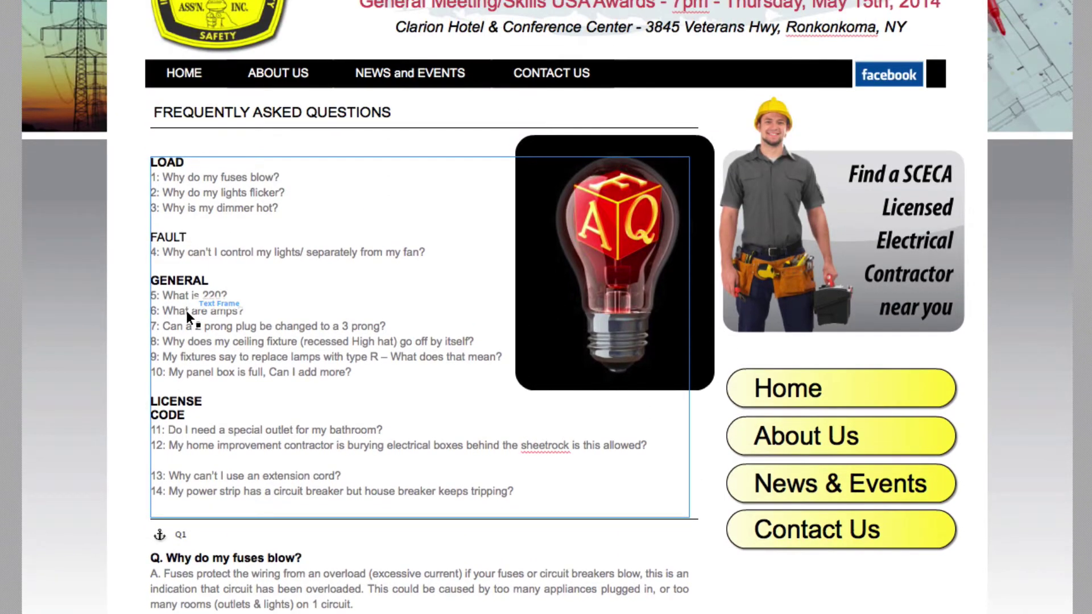
- Hyperlink the question text 'What are amps?' to the Q6 anchor
{"action": "double_click", "coordinate": [186, 311]}
{"action": "left_click_drag", "start_coordinate": [163, 311], "coordinate": [250, 311]}
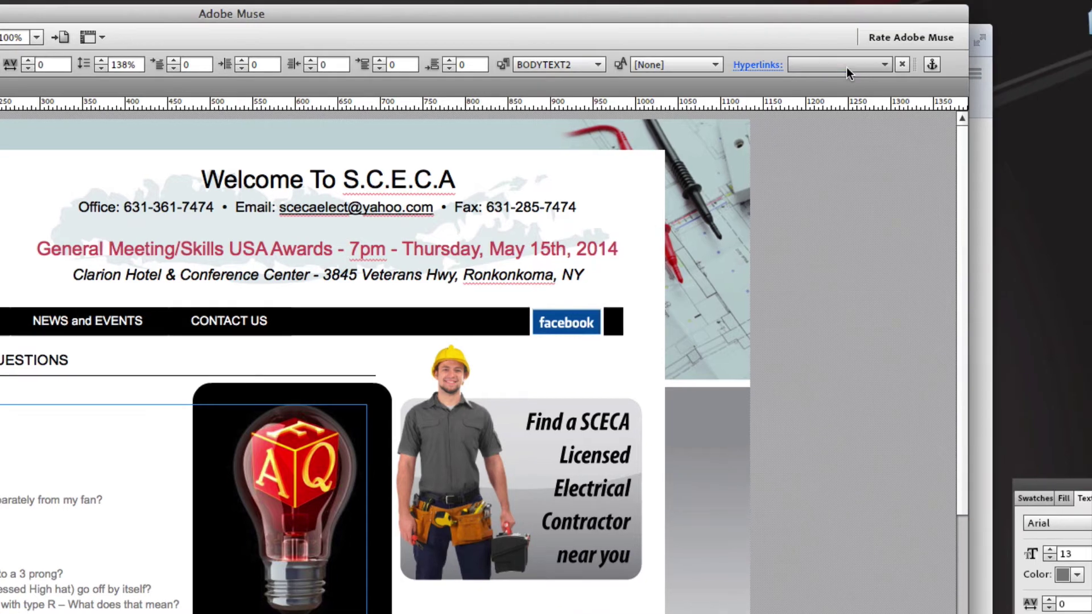
{"action": "left_click", "coordinate": [846, 67]}
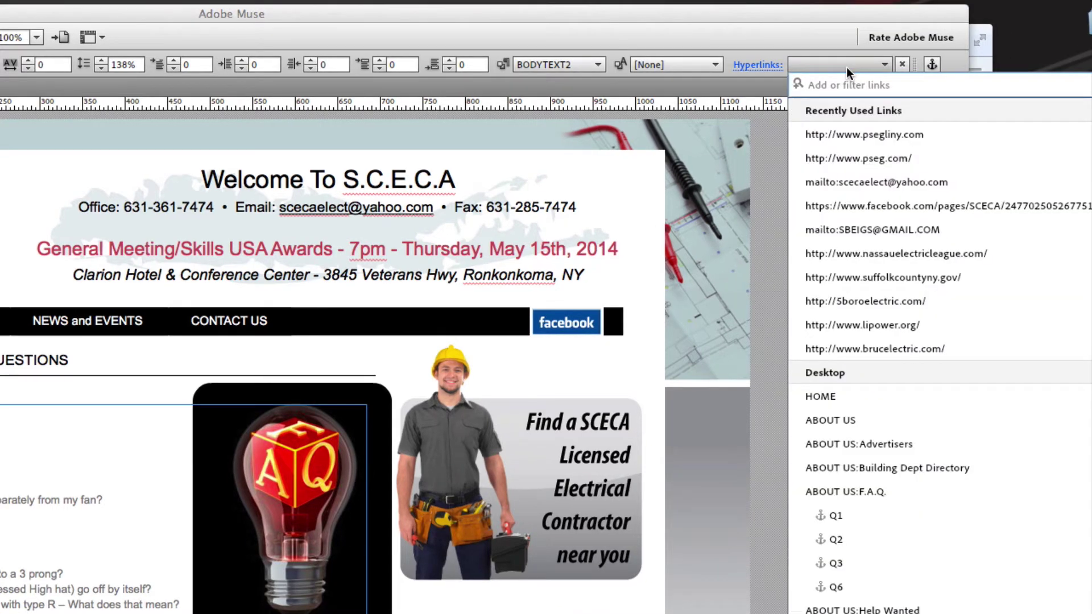
{"action": "scroll", "coordinate": [885, 451], "scroll_direction": "down", "scroll_amount": 1}
{"action": "scroll", "coordinate": [886, 452], "scroll_direction": "down", "scroll_amount": 5}
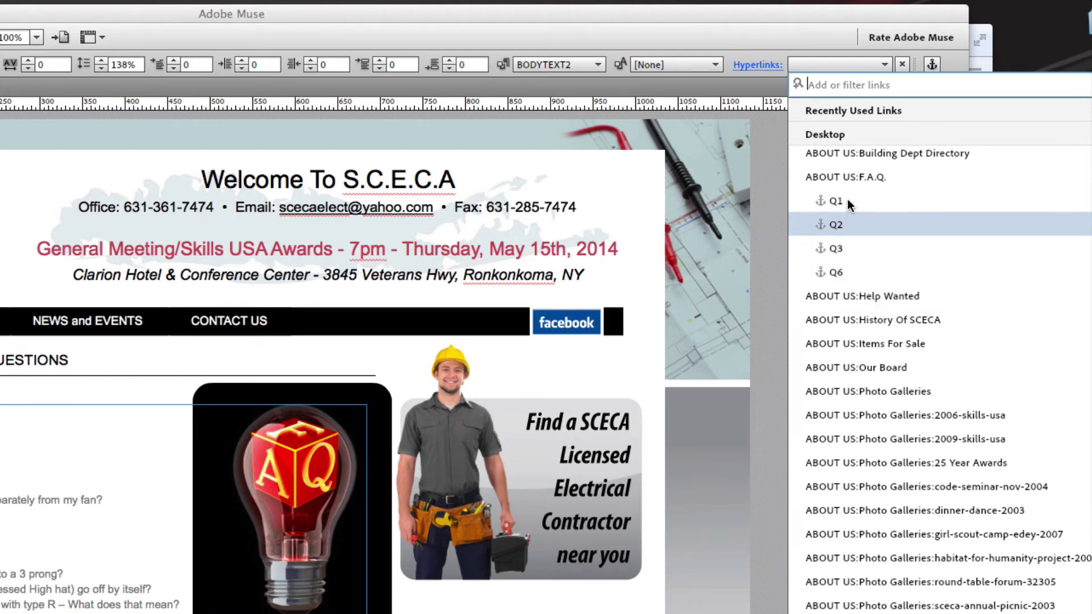
{"action": "left_click", "coordinate": [844, 271]}
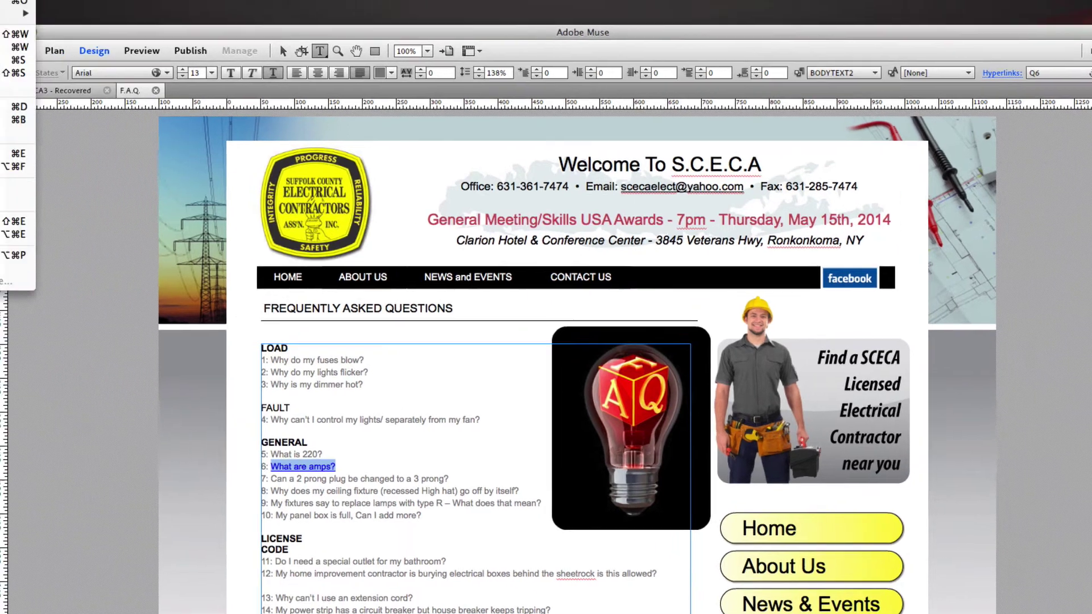
{"action": "left_click", "coordinate": [34, 7]}
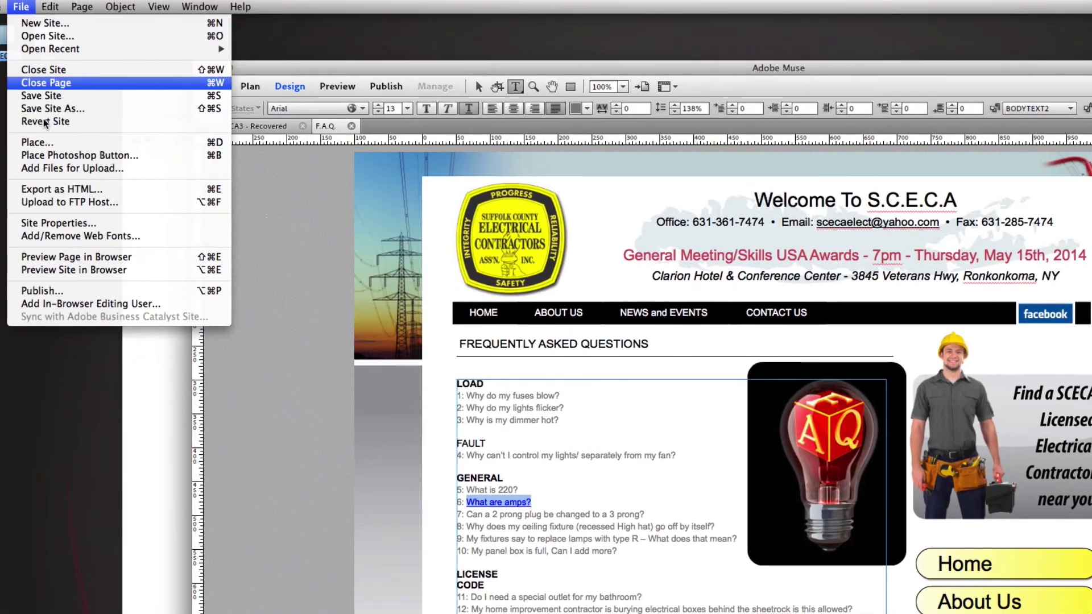
- Preview the FAQ page and confirm the 'What are amps?' link jumps to the Q6 answer
{"action": "left_click", "coordinate": [59, 259]}
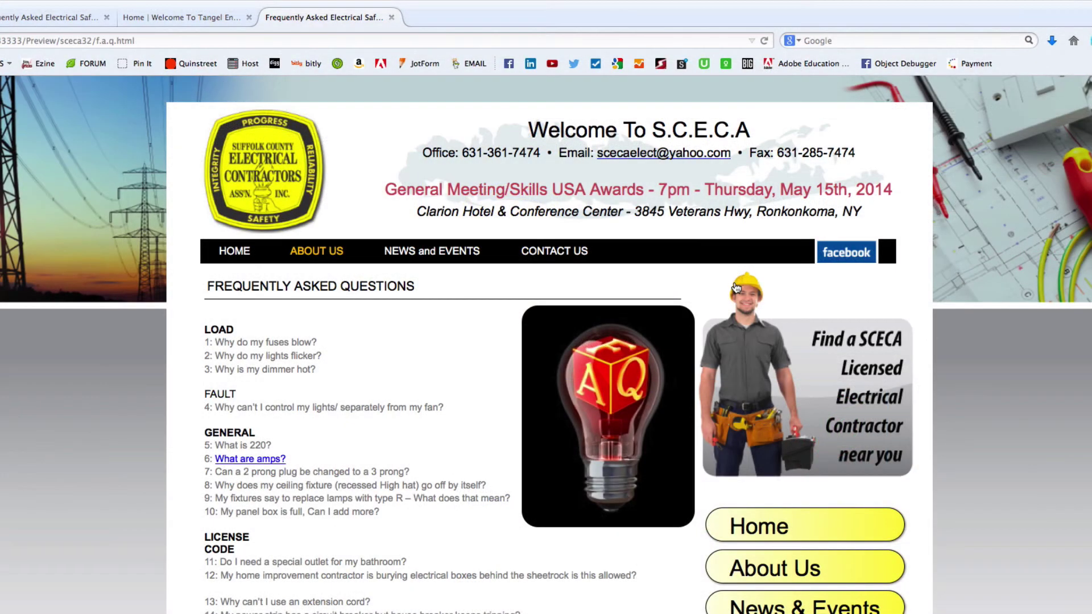
{"action": "left_click", "coordinate": [245, 460]}
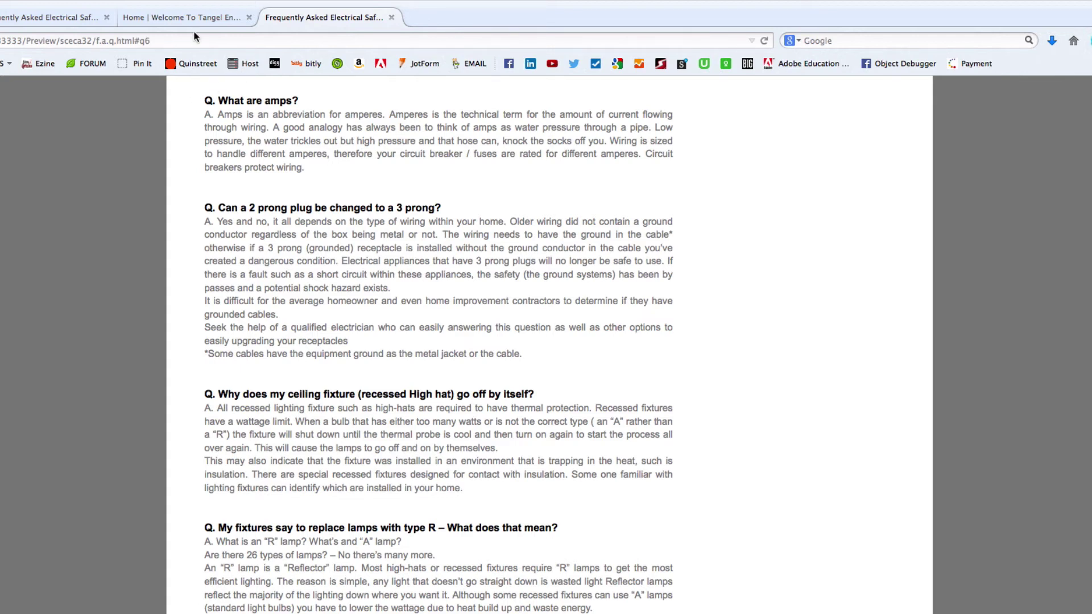
{"action": "scroll", "coordinate": [425, 281], "scroll_direction": "up", "scroll_amount": 3}
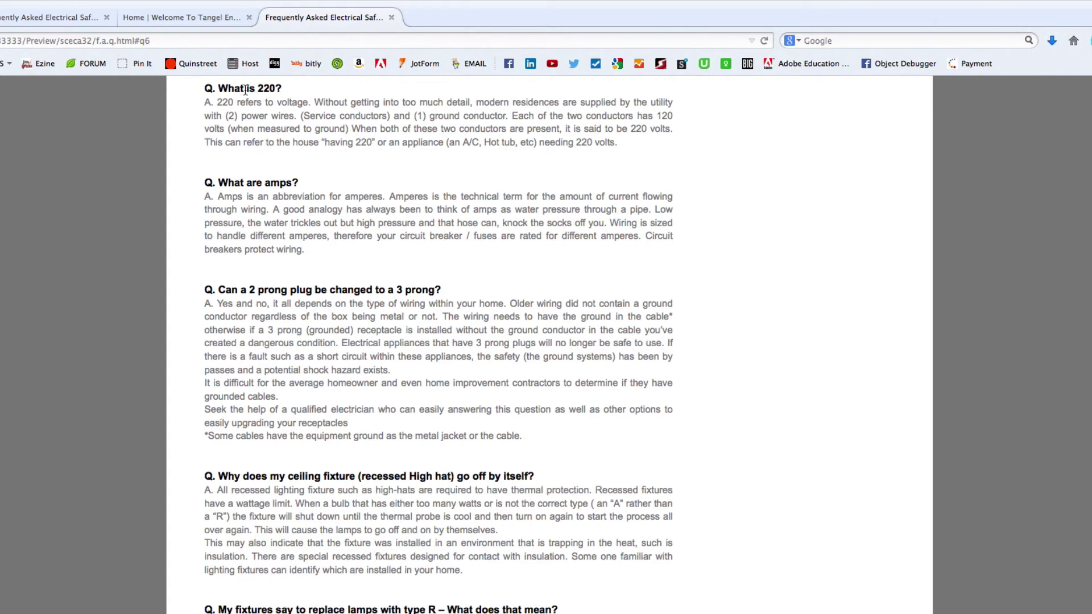
{"action": "scroll", "coordinate": [285, 155], "scroll_direction": "down", "scroll_amount": 2}
{"action": "scroll", "coordinate": [283, 155], "scroll_direction": "down", "scroll_amount": 1}
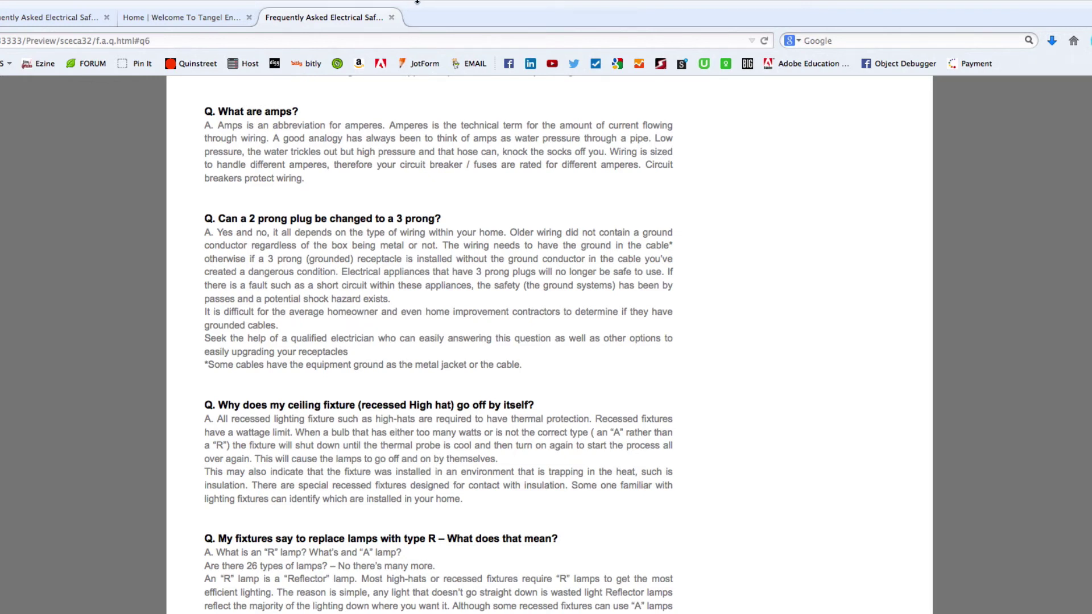
{"action": "key", "text": "super+Tab"}
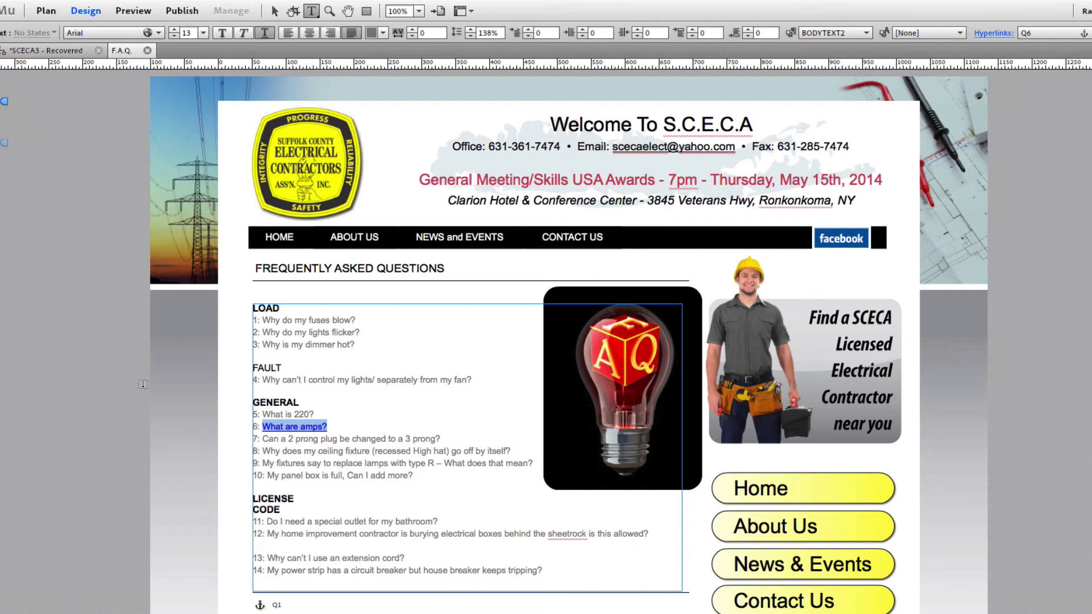
- Finish editing the FAQ text and hide the anchor markers on the page
{"action": "key", "text": "Escape"}
{"action": "left_click", "coordinate": [186, 391]}
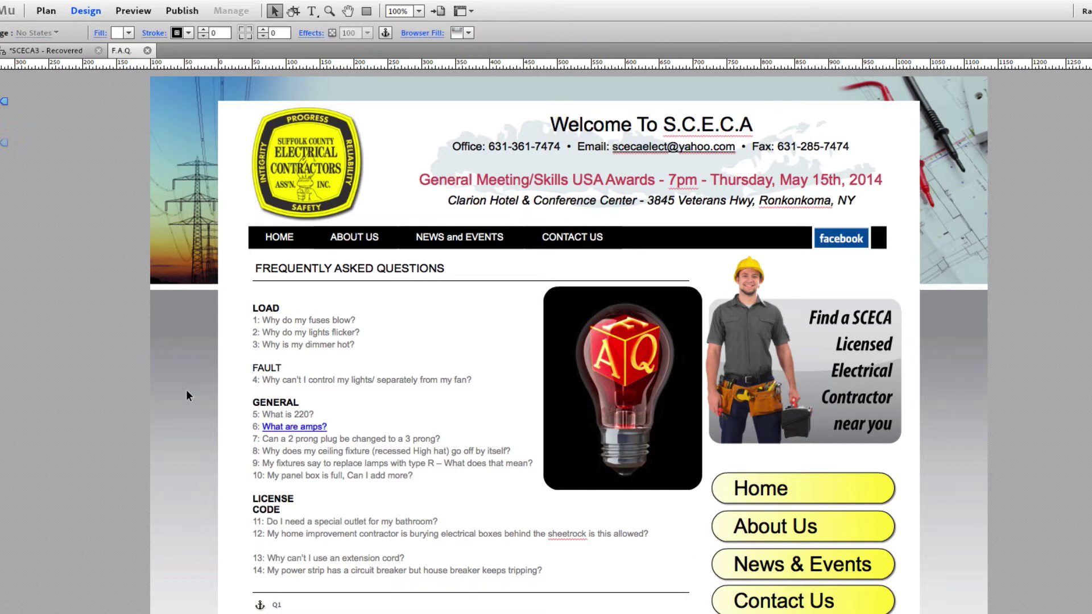
{"action": "scroll", "coordinate": [192, 606], "scroll_direction": "down", "scroll_amount": 3}
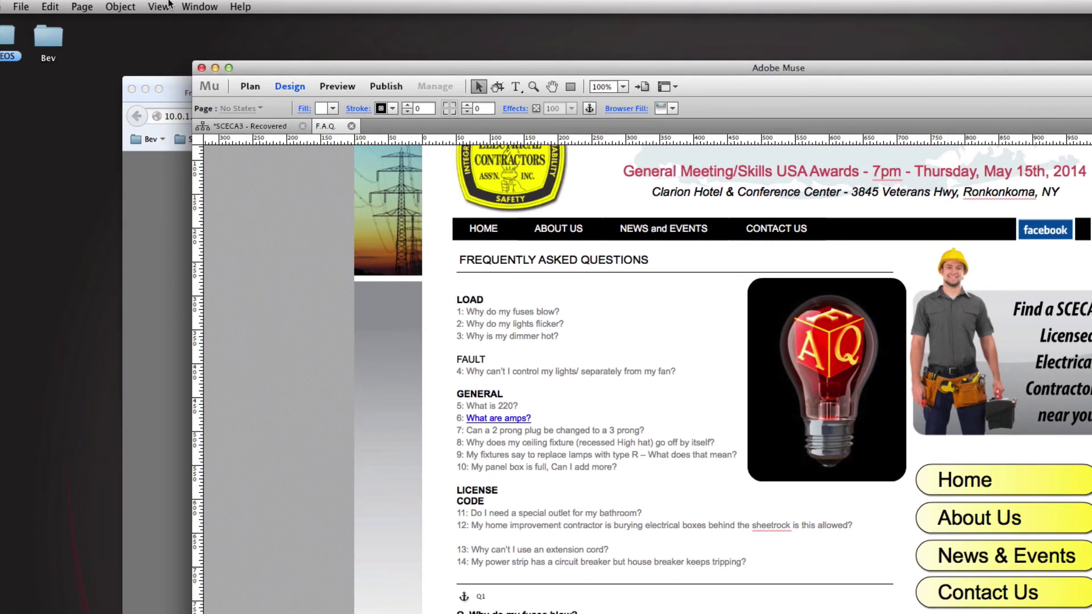
{"action": "left_click", "coordinate": [159, 7]}
{"action": "left_click", "coordinate": [171, 251]}
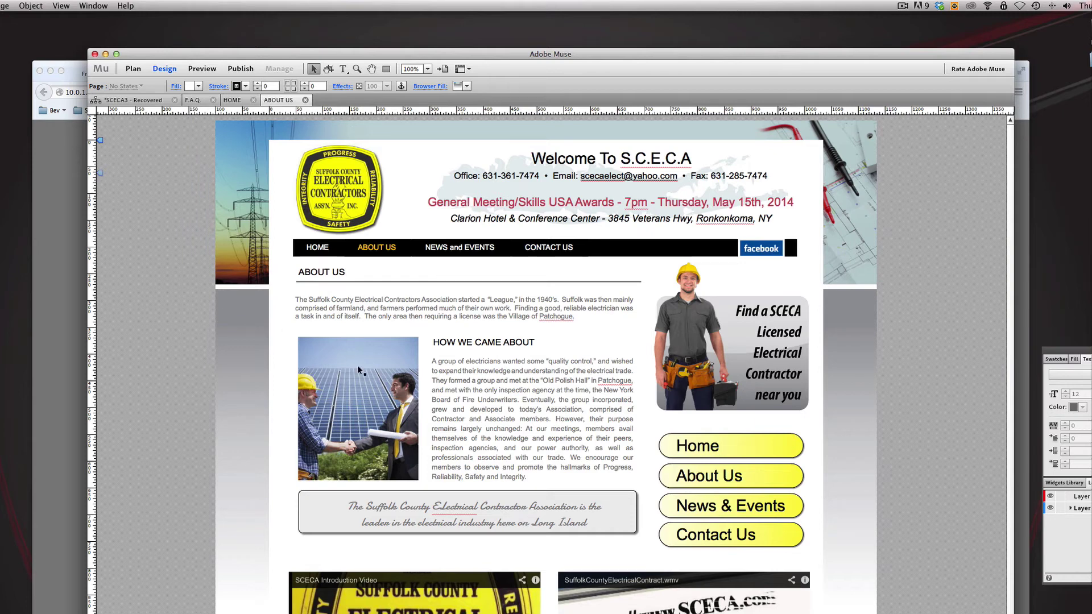
- On the About Us page, link the word 'Contractor' to the Q6 anchor
{"action": "left_click", "coordinate": [558, 423]}
{"action": "double_click", "coordinate": [558, 421]}
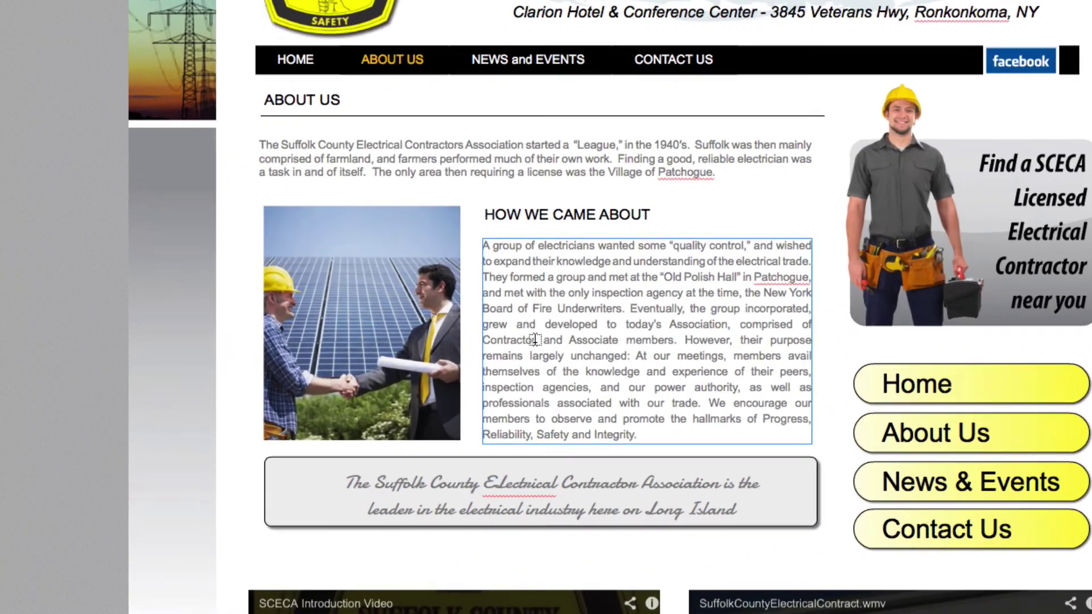
{"action": "left_click_drag", "start_coordinate": [464, 418], "coordinate": [419, 416]}
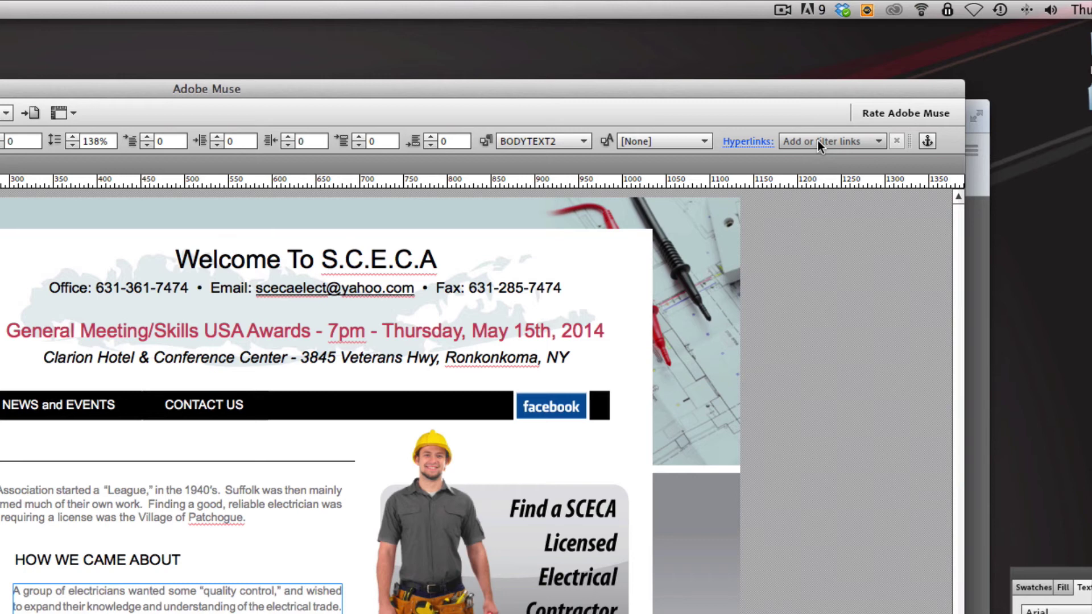
{"action": "left_click", "coordinate": [818, 141]}
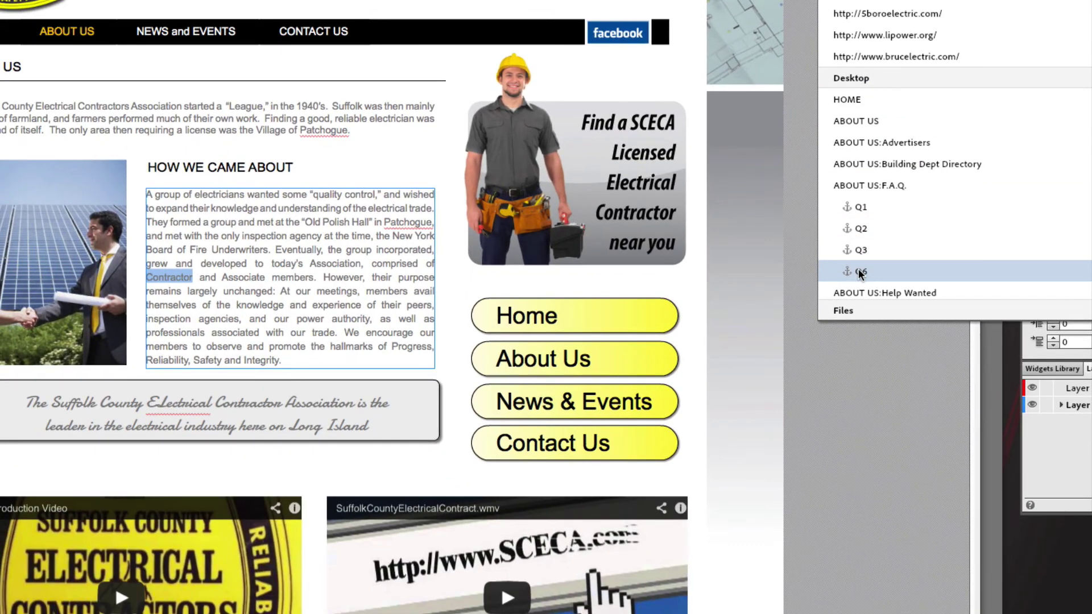
{"action": "left_click", "coordinate": [860, 274]}
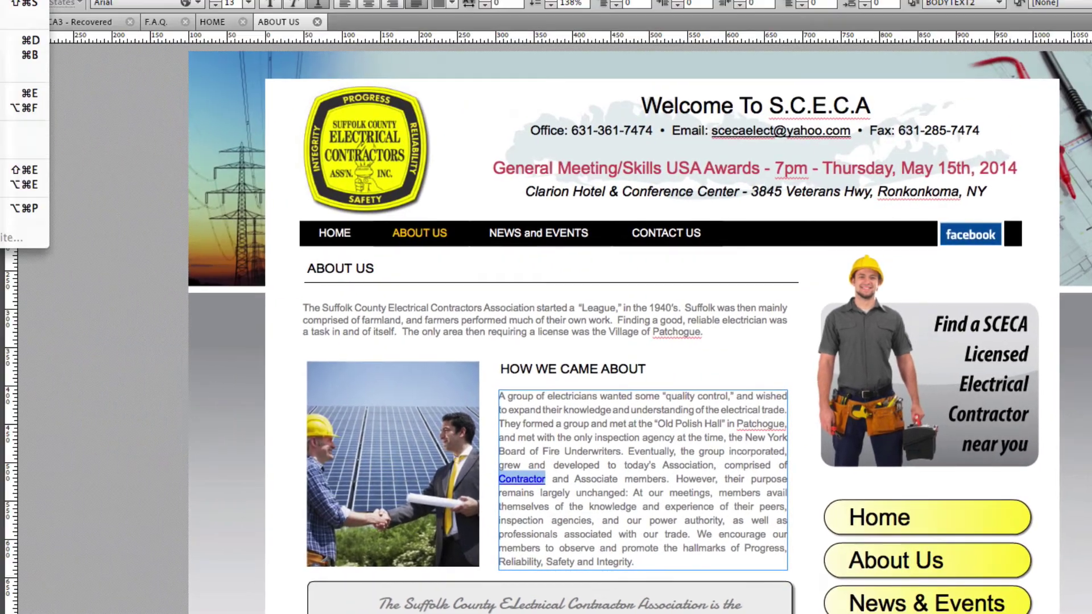
{"action": "left_click", "coordinate": [0, 0]}
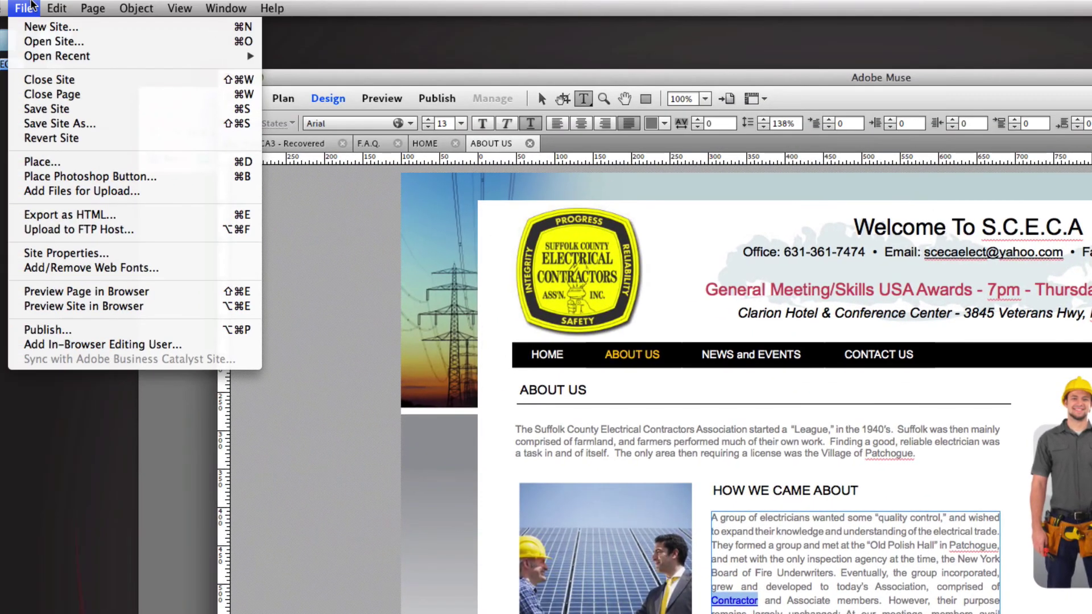
- Preview the site and follow the About Us 'Contractor' link to the amps answer
{"action": "left_click", "coordinate": [115, 310]}
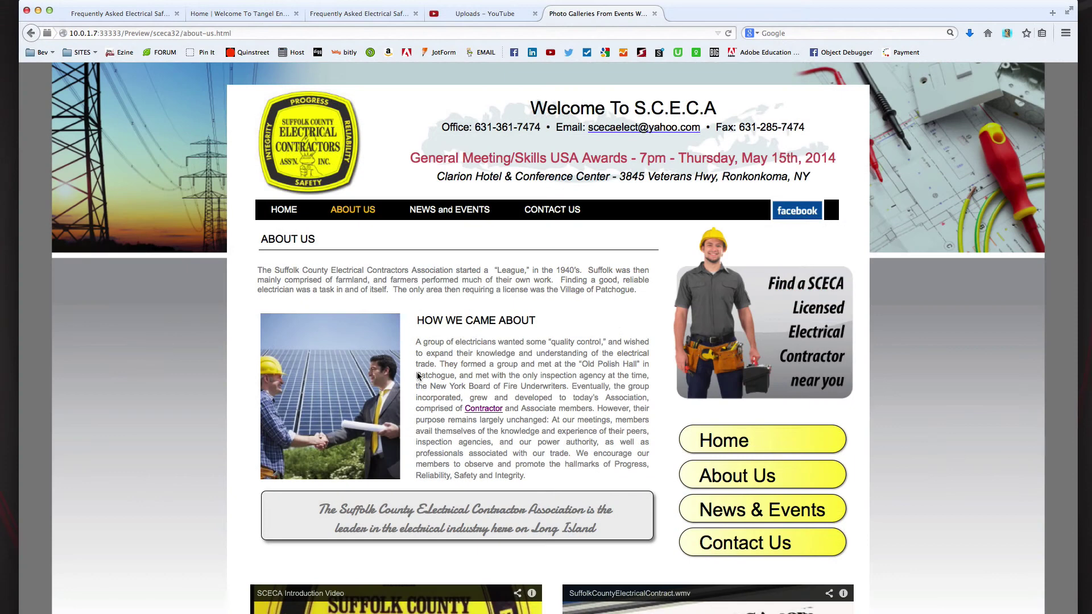
{"action": "left_click", "coordinate": [487, 410]}
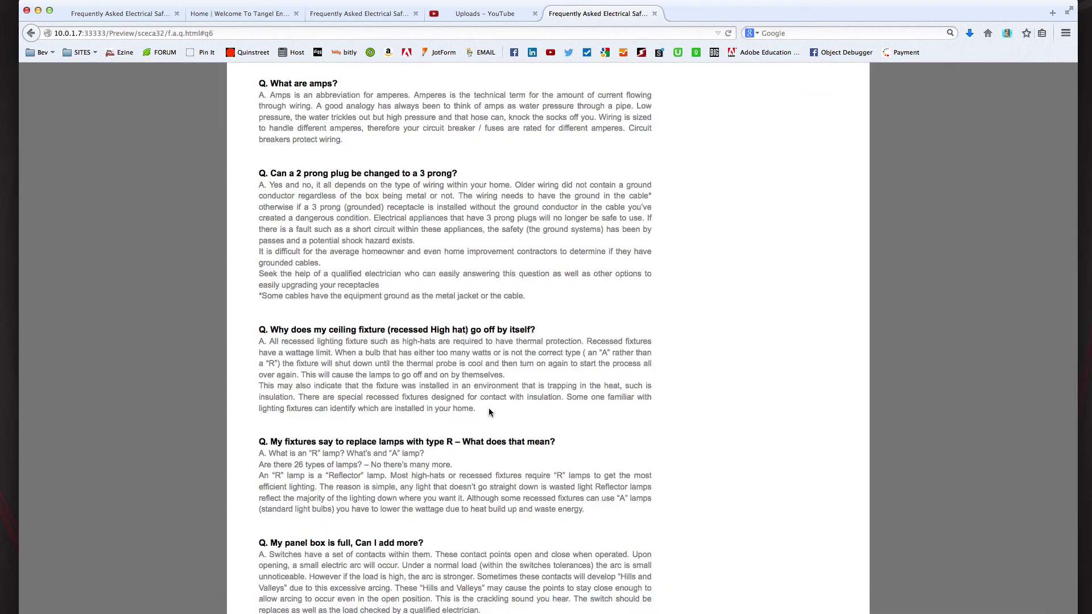